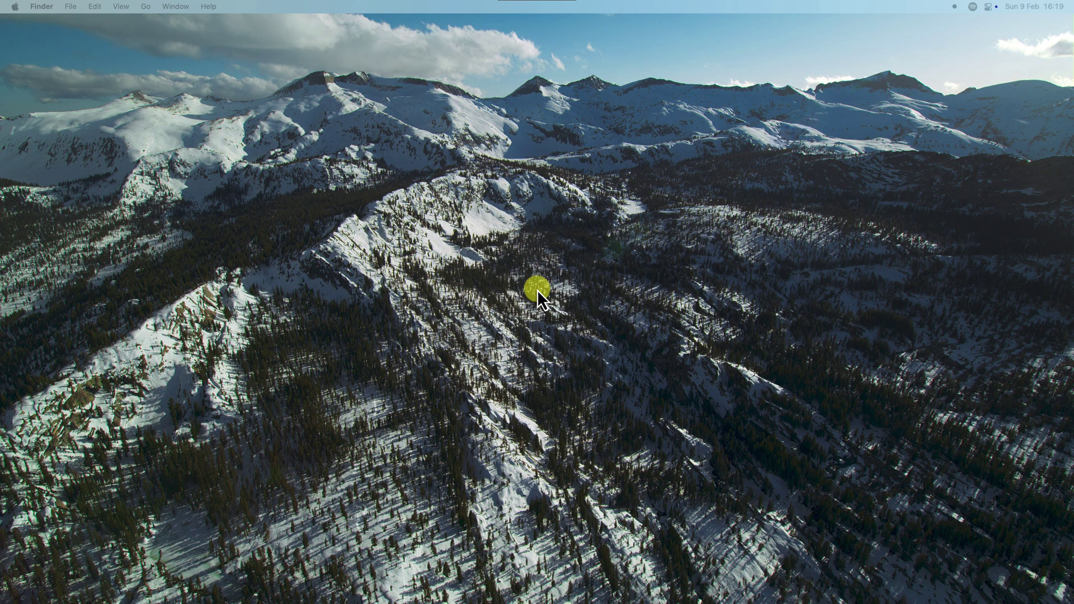
Step: Switch to the Quantum Computing Companies 2024 document in Word and select both paragraphs under the New Quantum Processors heading
key("ctrl+Right")
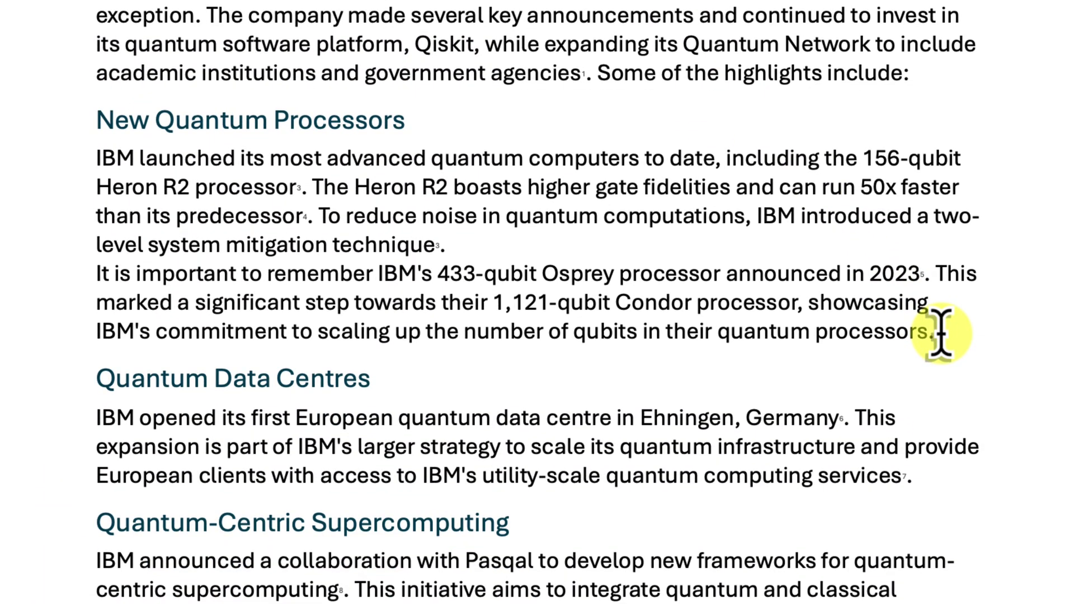
left_click_drag(942, 333, 98, 165)
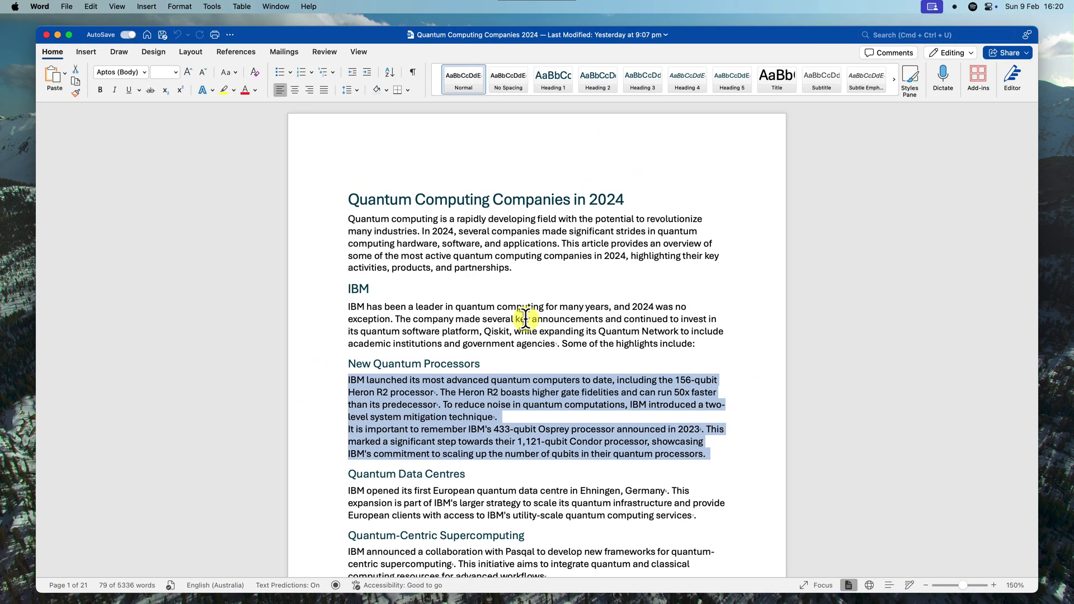
Step: Set the spacing after the body paragraph under the IBM heading to 18 pt
left_click(525, 319)
right_click(525, 320)
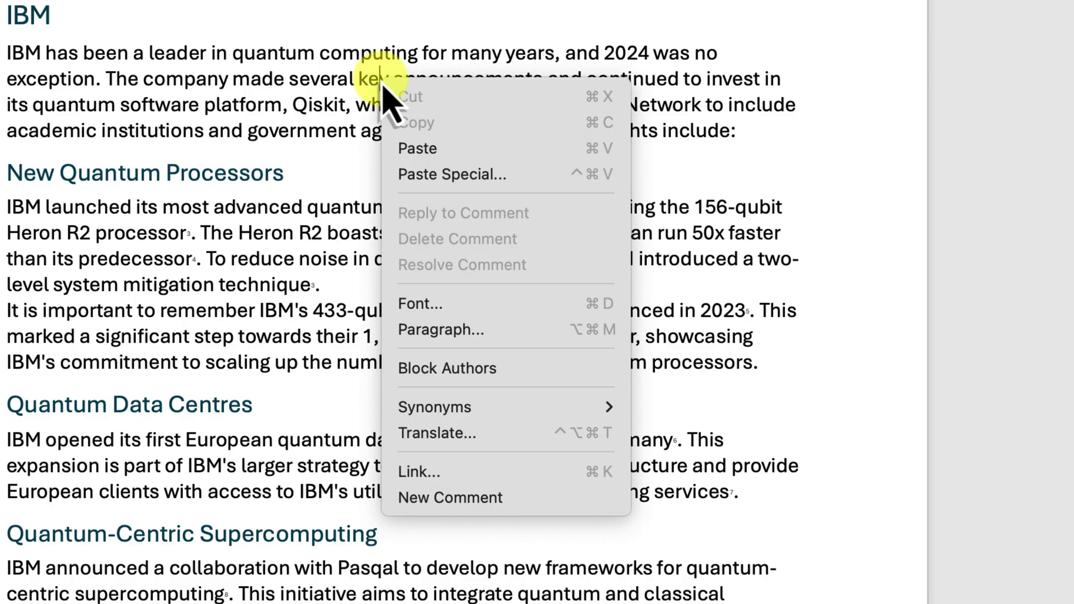
left_click(544, 336)
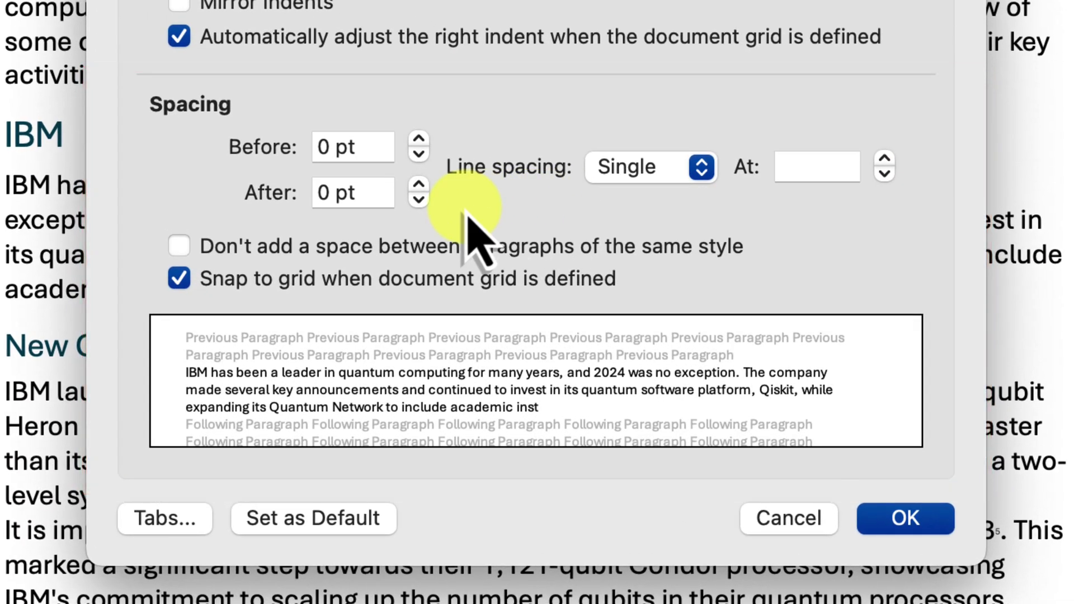
left_click(418, 185)
left_click(418, 185)
left_click(418, 185)
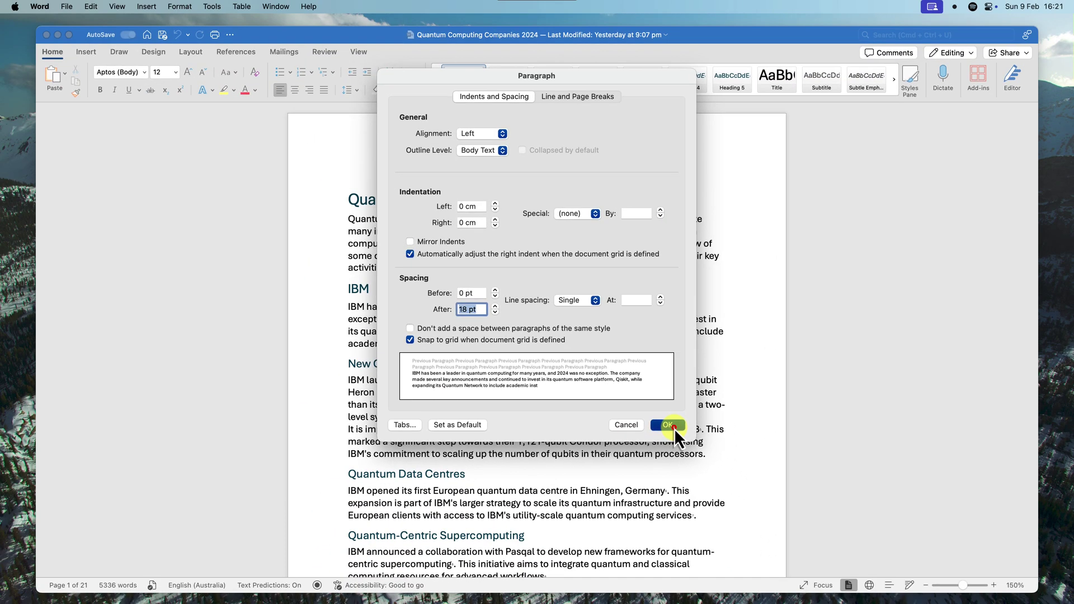
left_click(668, 426)
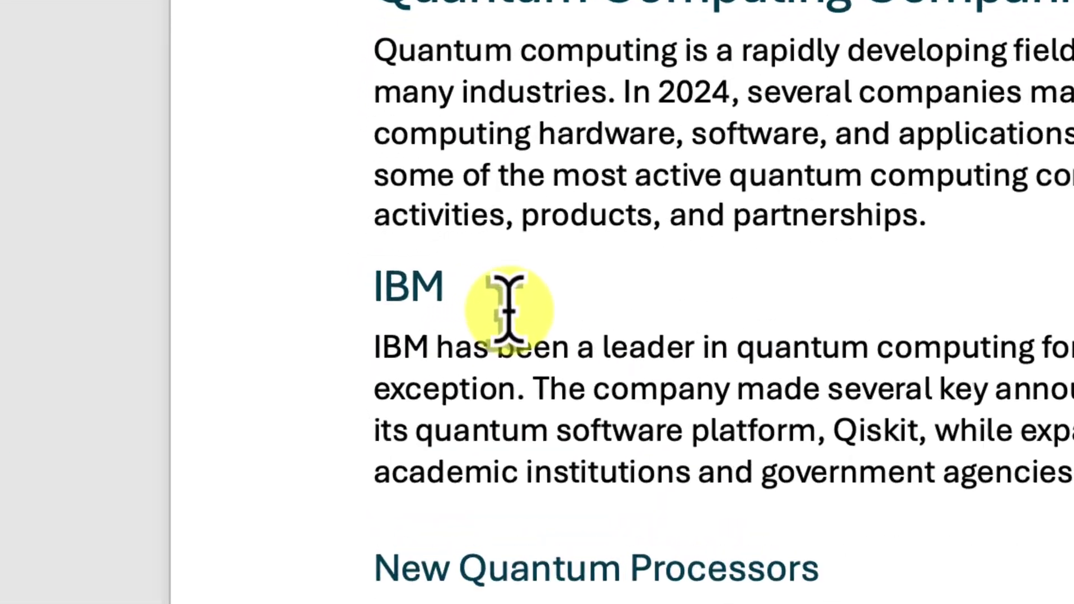
Step: Set the spacing before the IBM heading to 24 pt
left_click(434, 288)
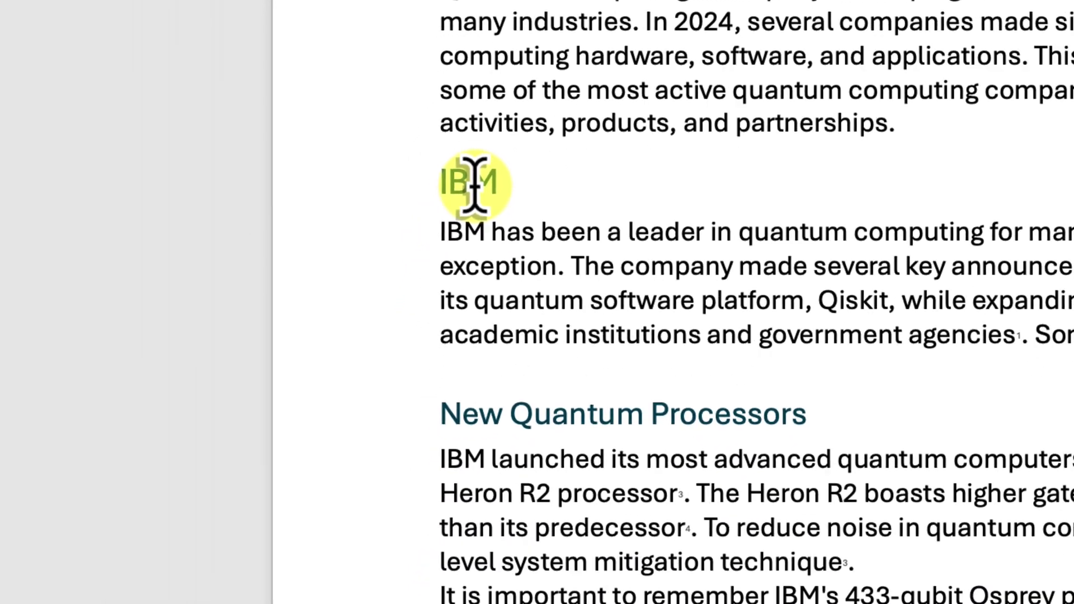
right_click(439, 289)
left_click(603, 318)
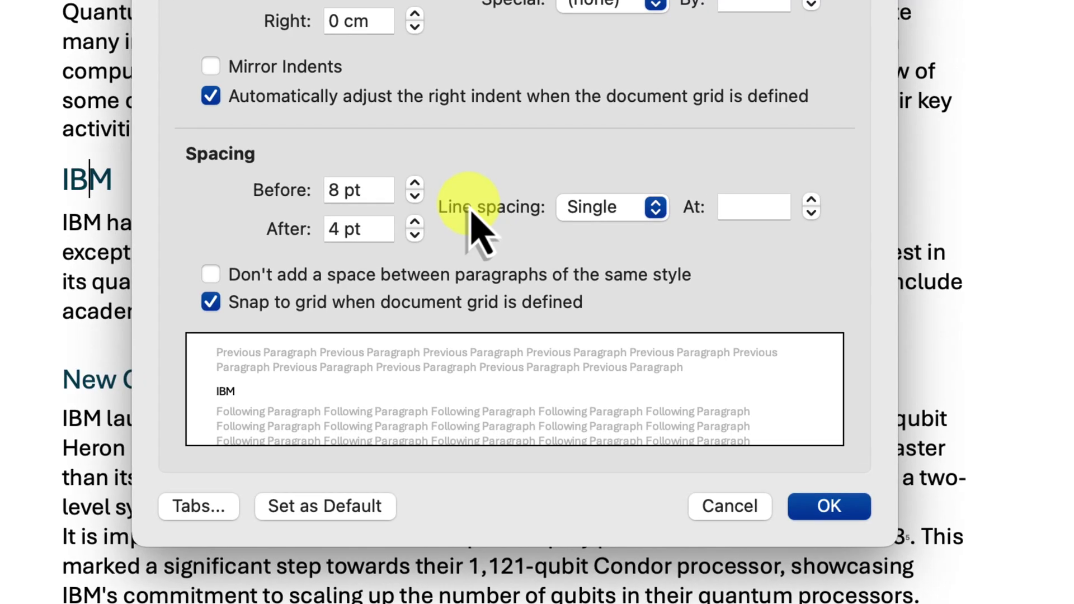
left_click(414, 182)
left_click(415, 182)
left_click(414, 182)
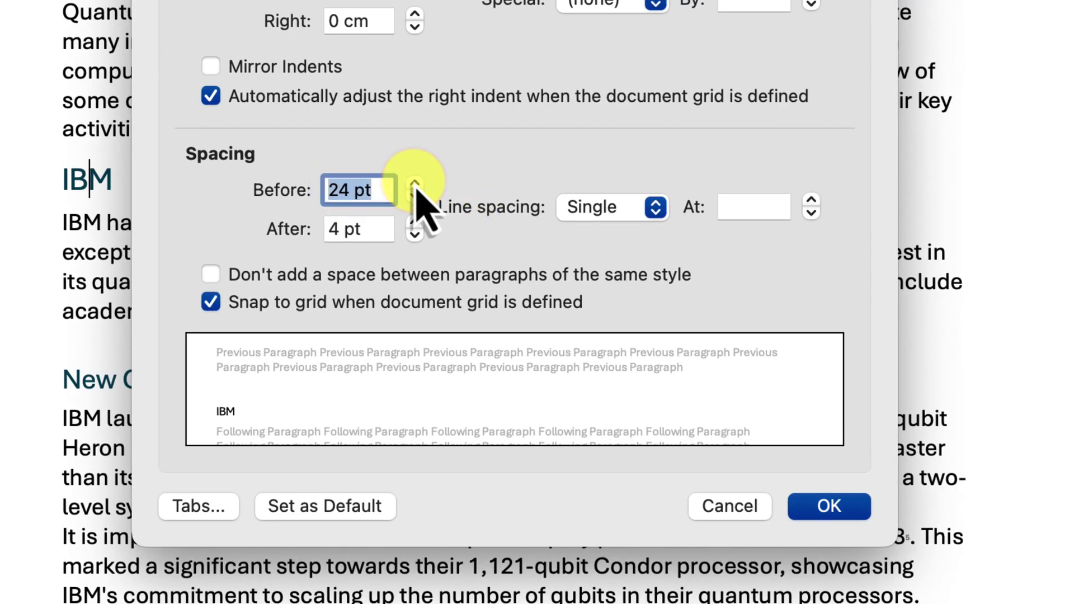
left_click(829, 507)
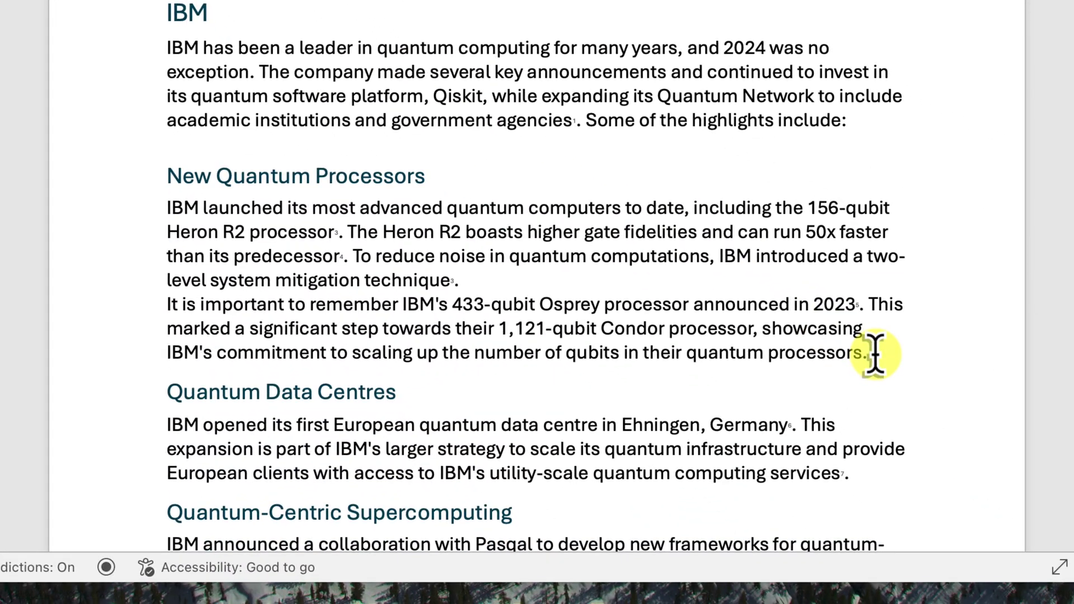
Step: Set the spacing before and after the paragraph about IBM's 433-qubit Osprey processor to 18 pt each
left_click_drag(876, 354, 167, 311)
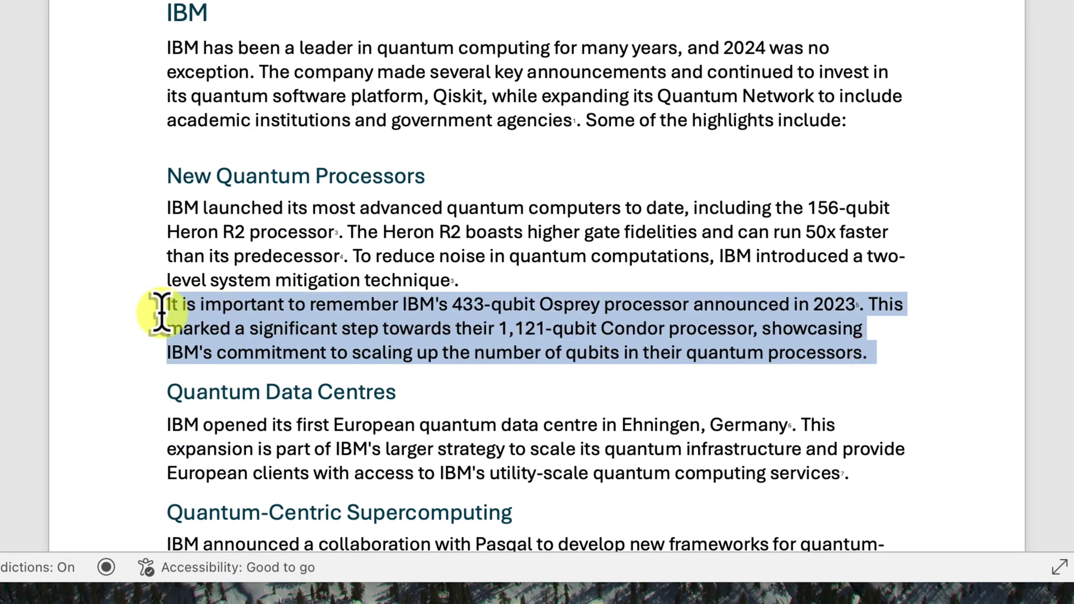
right_click(377, 315)
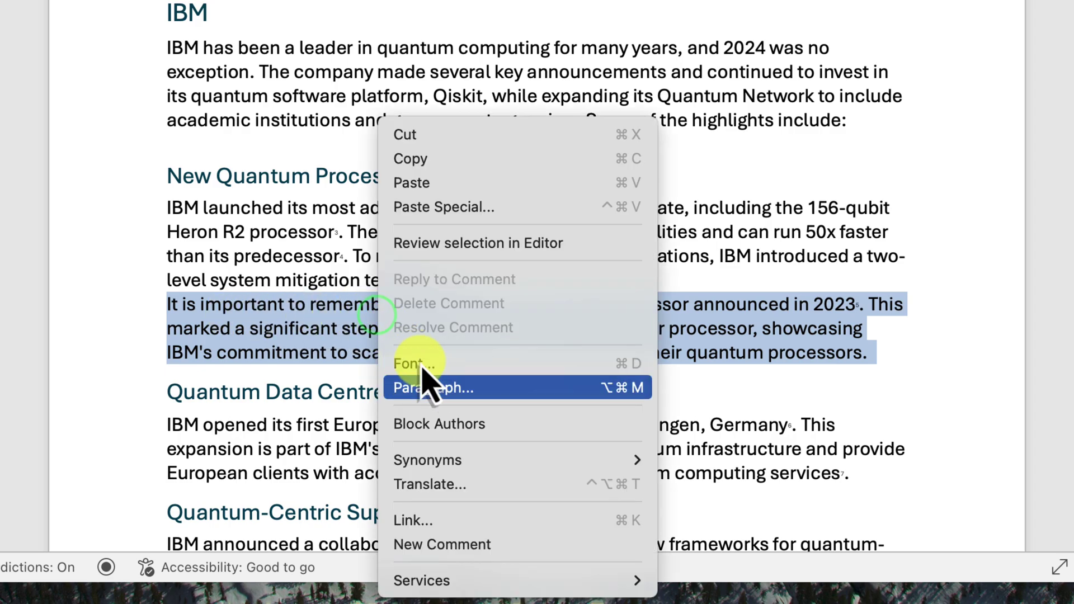
left_click(446, 388)
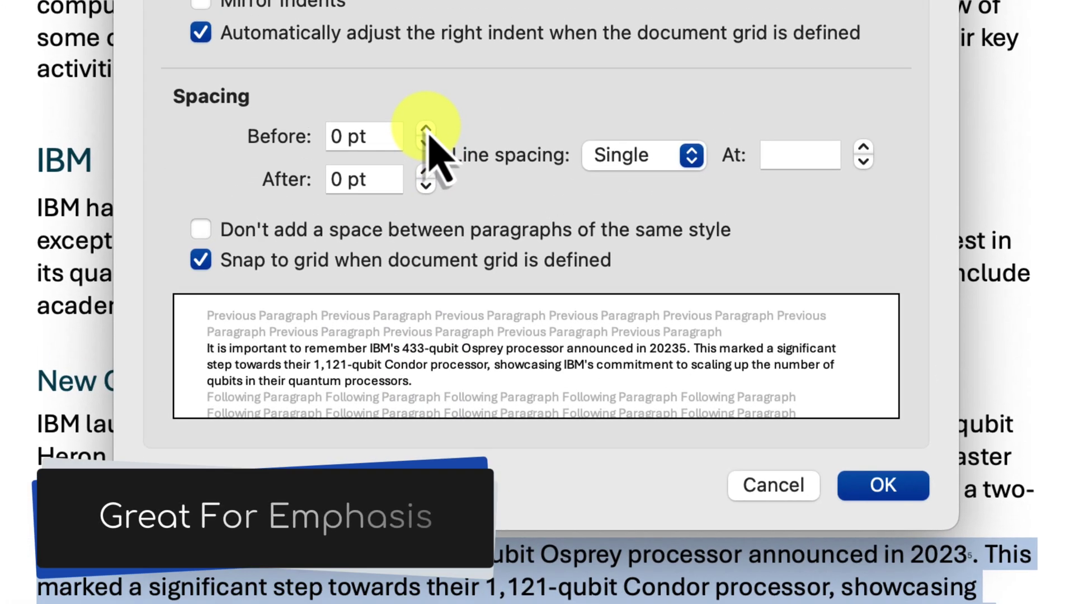
left_click(447, 25)
left_click(447, 25)
left_click(426, 128)
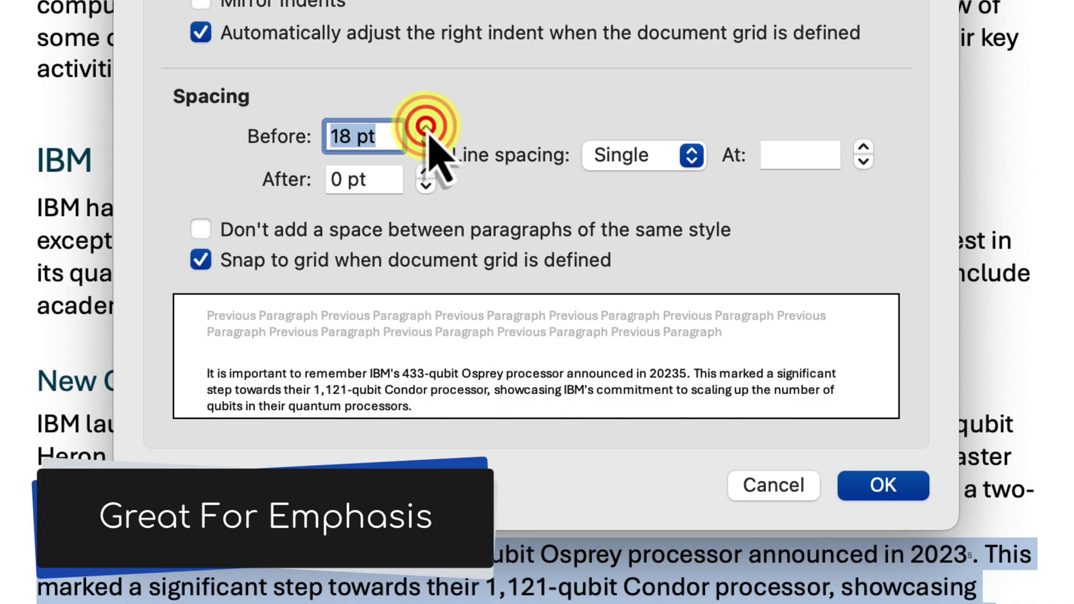
left_click(425, 171)
left_click(425, 171)
left_click(425, 168)
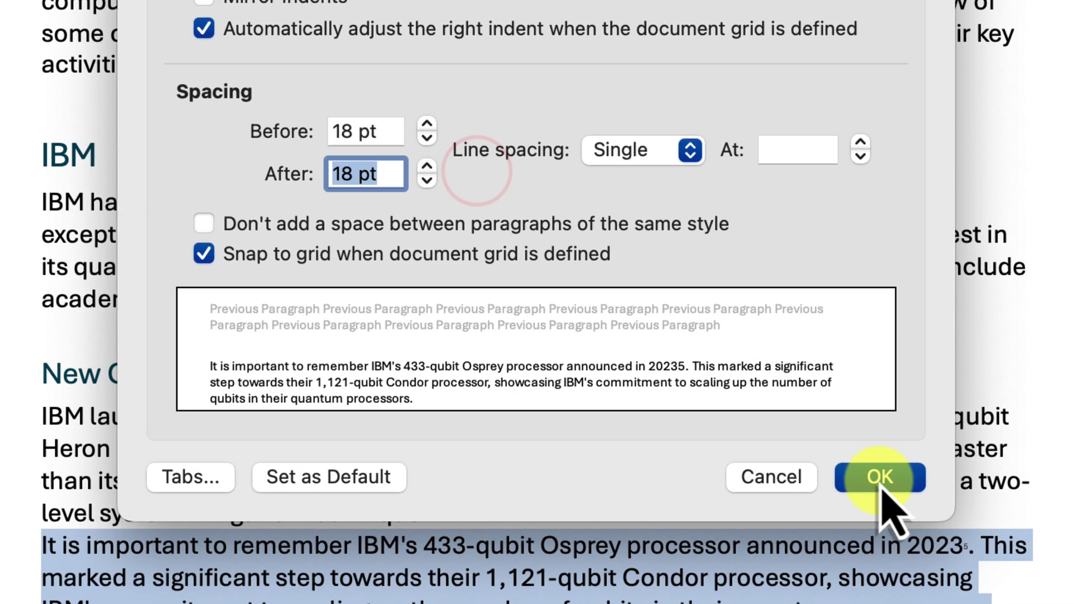
left_click(881, 477)
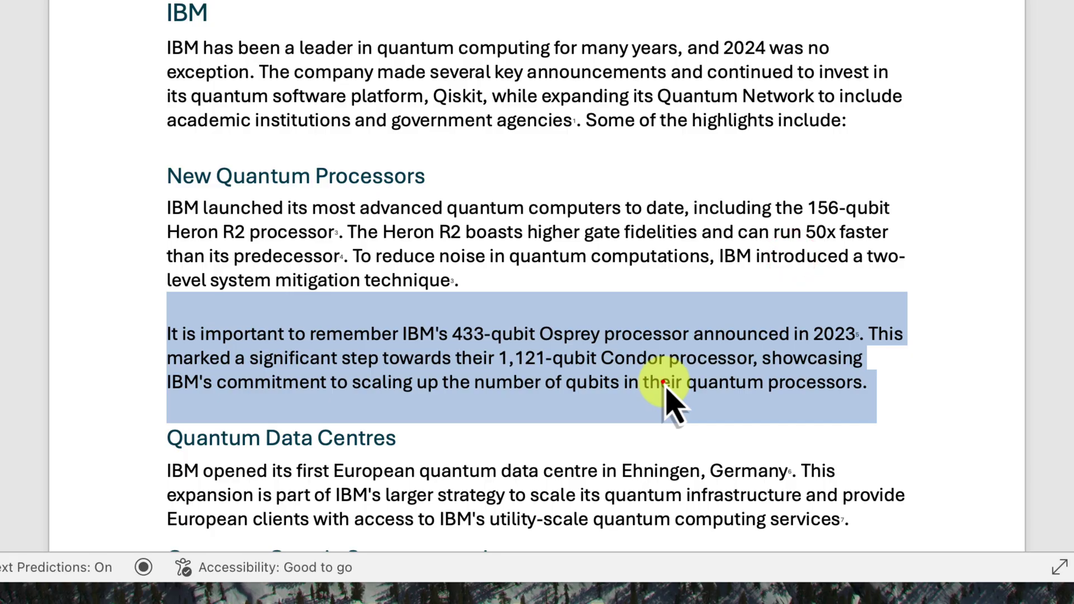
left_click(663, 382)
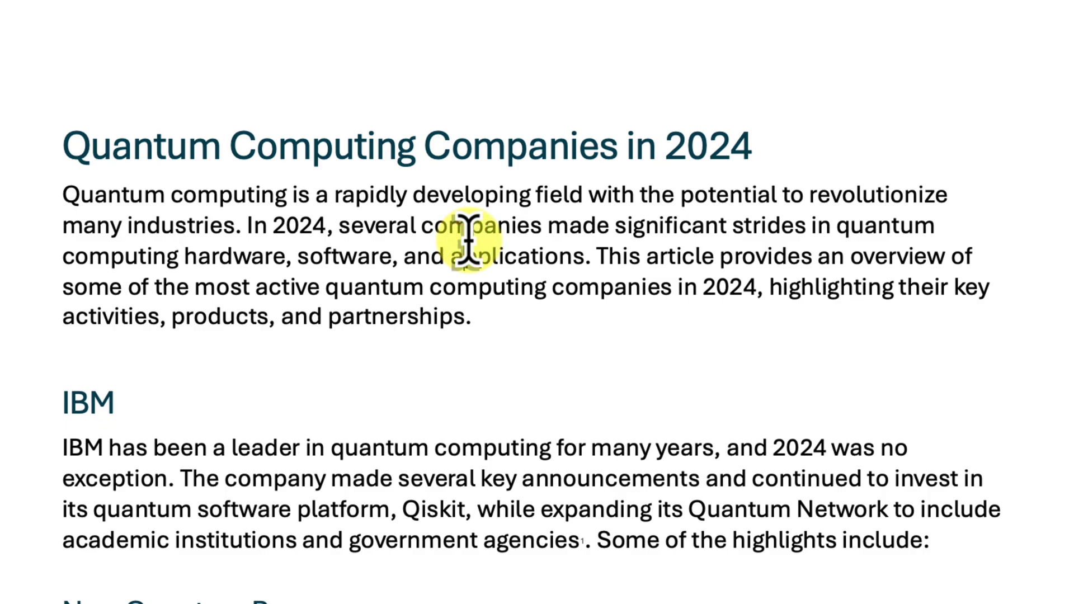
Step: Open the paragraph settings for the introductory paragraph under the document title and review the available line spacing options
right_click(470, 244)
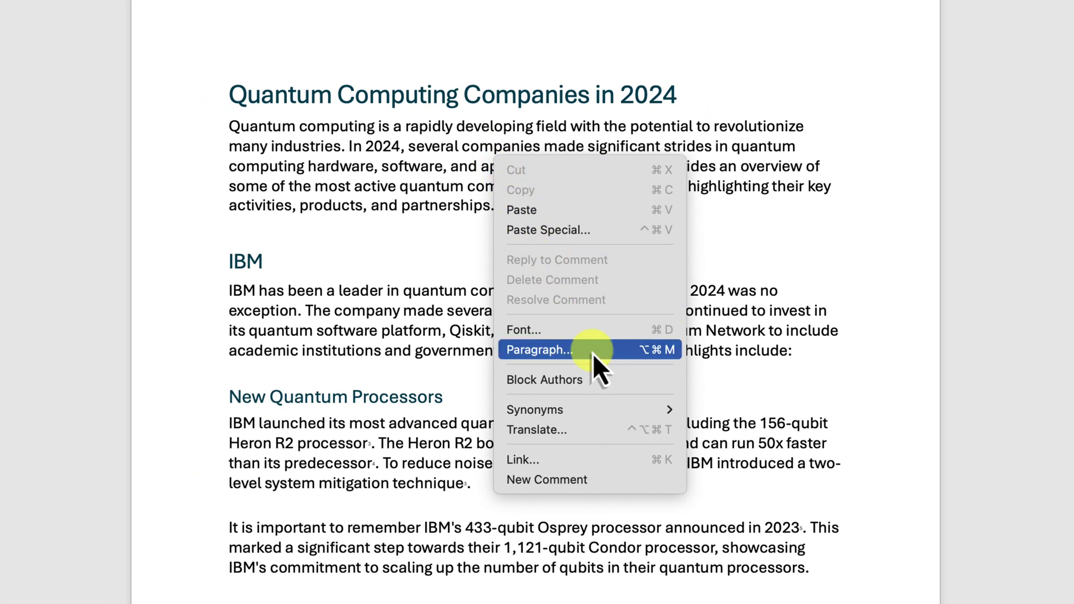
left_click(593, 354)
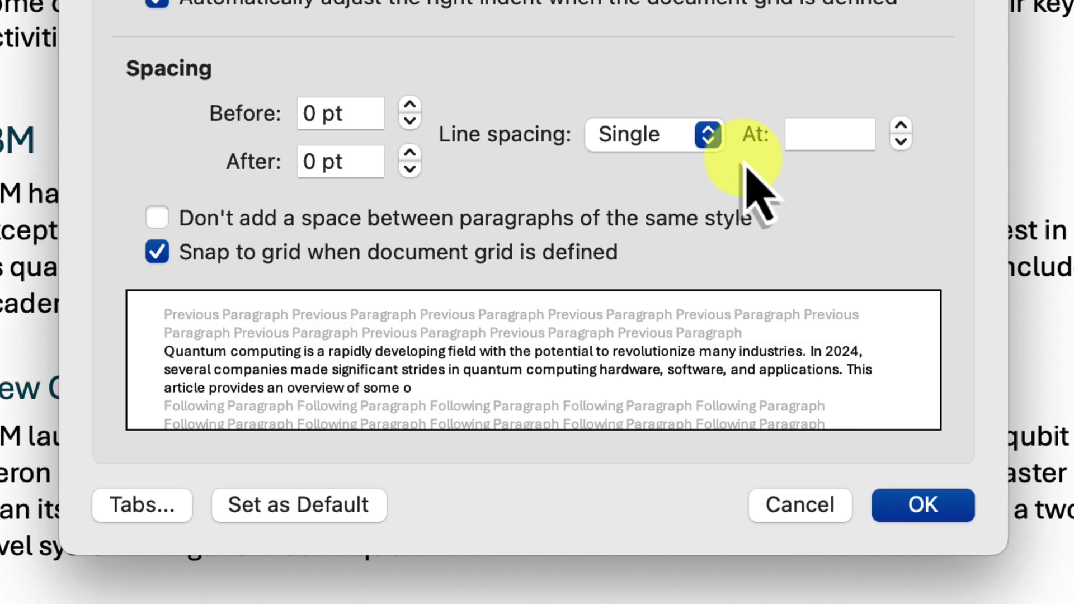
left_click(712, 141)
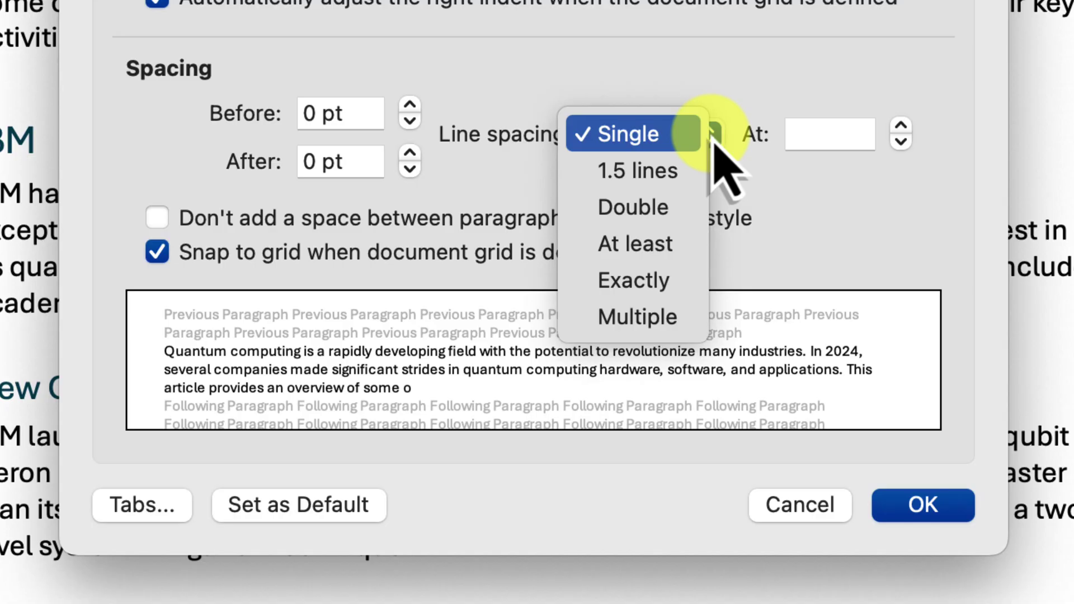
key("Down")
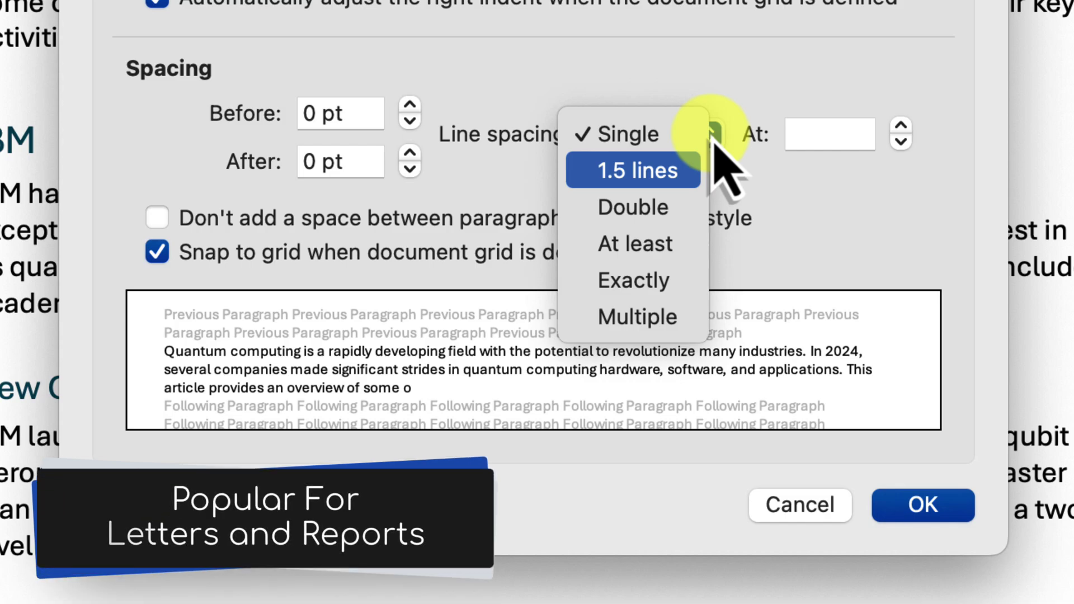
key("Down")
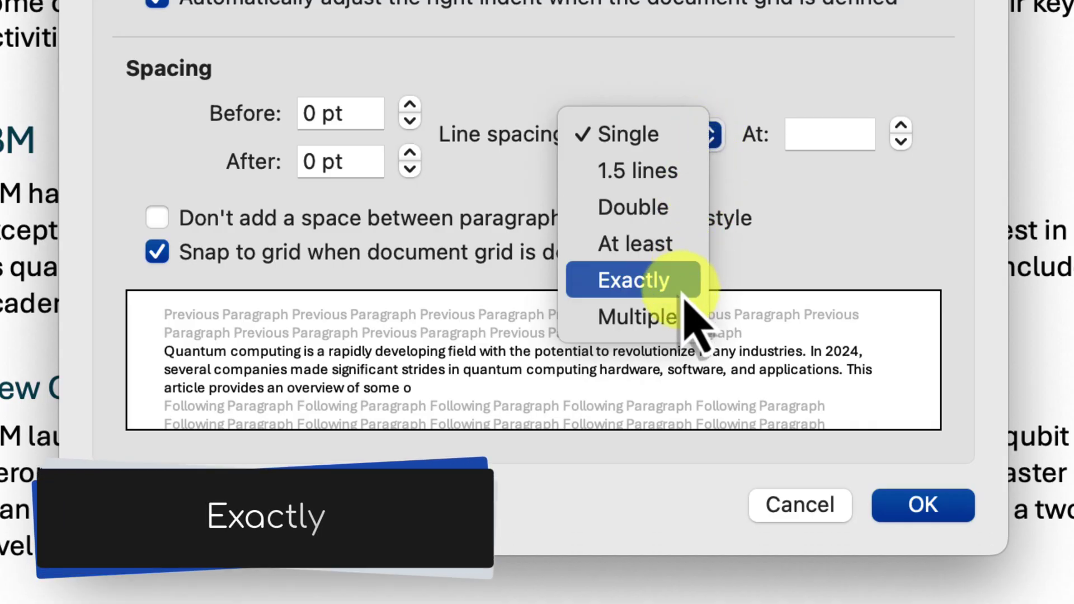
Step: Set the introductory paragraph's line spacing to Exactly, trying nearby values before settling on 15 pt
left_click(684, 289)
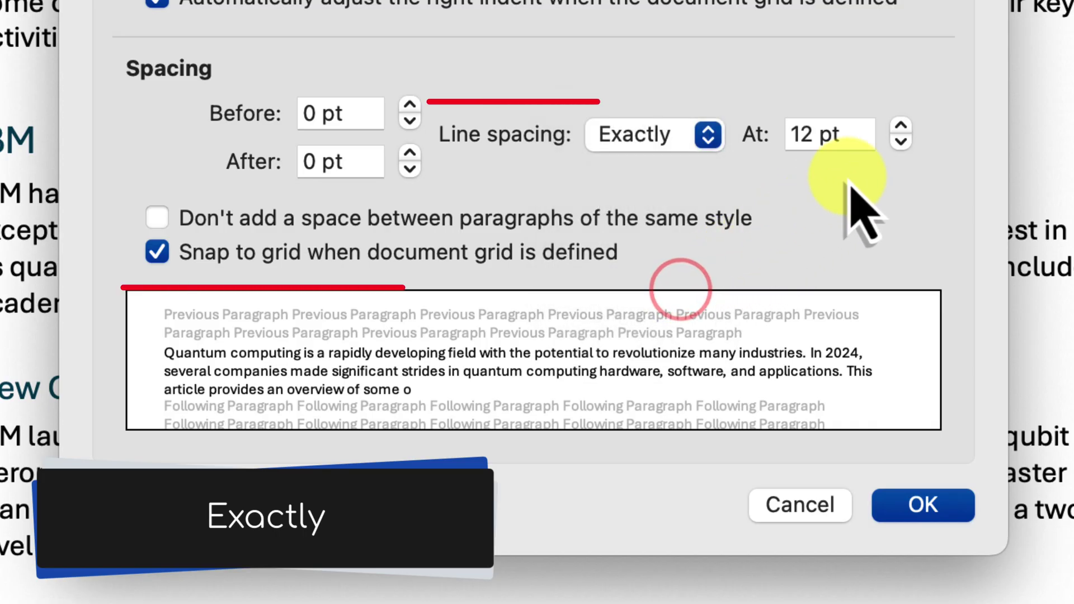
left_click(901, 142)
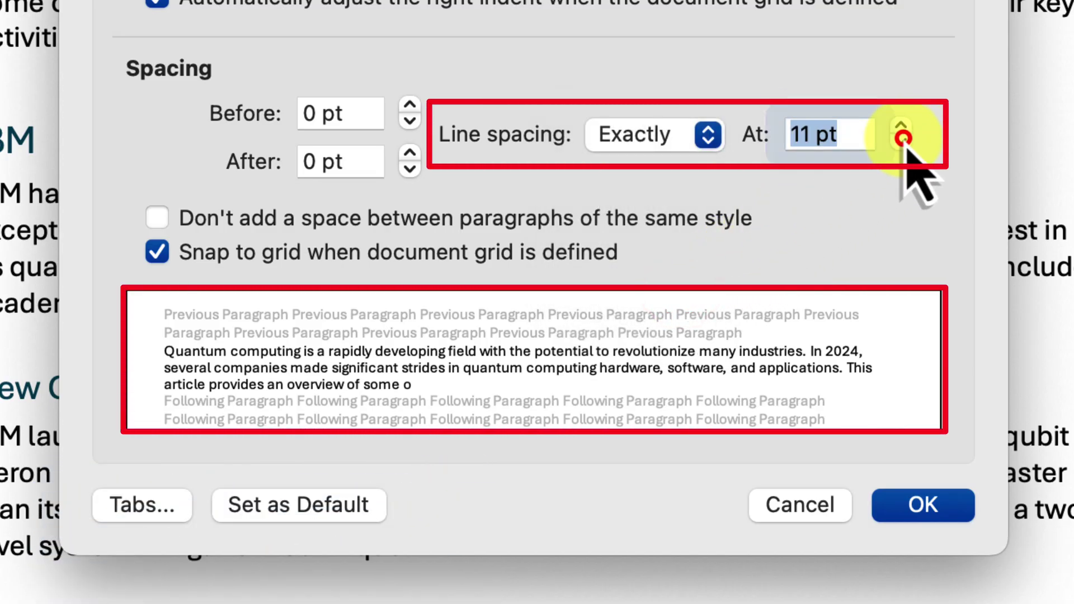
left_click(899, 125)
left_click(900, 125)
left_click(900, 142)
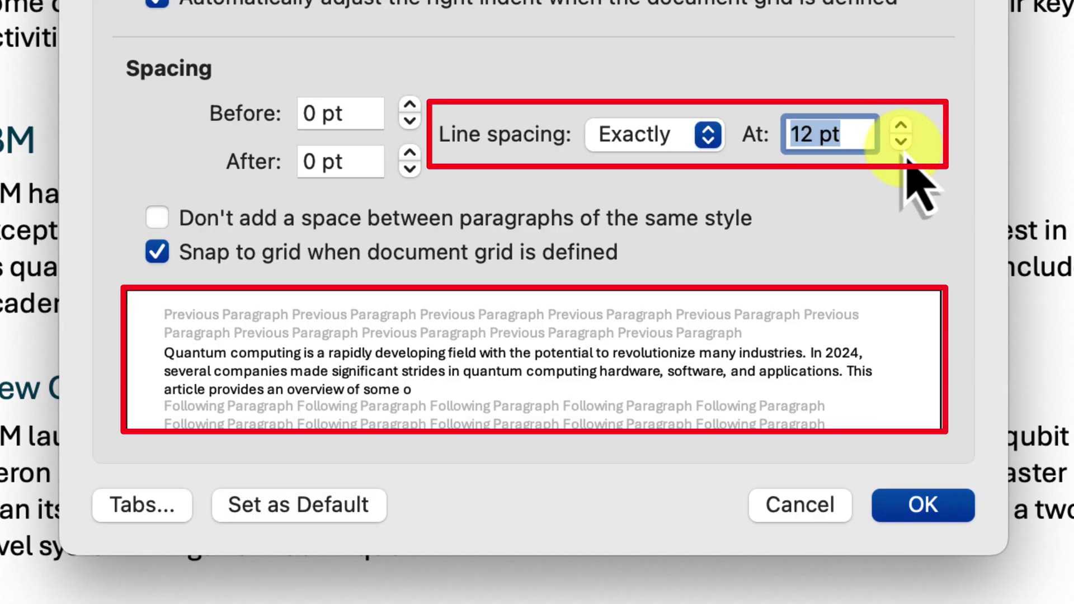
left_click(901, 125)
left_click(901, 125)
left_click(901, 126)
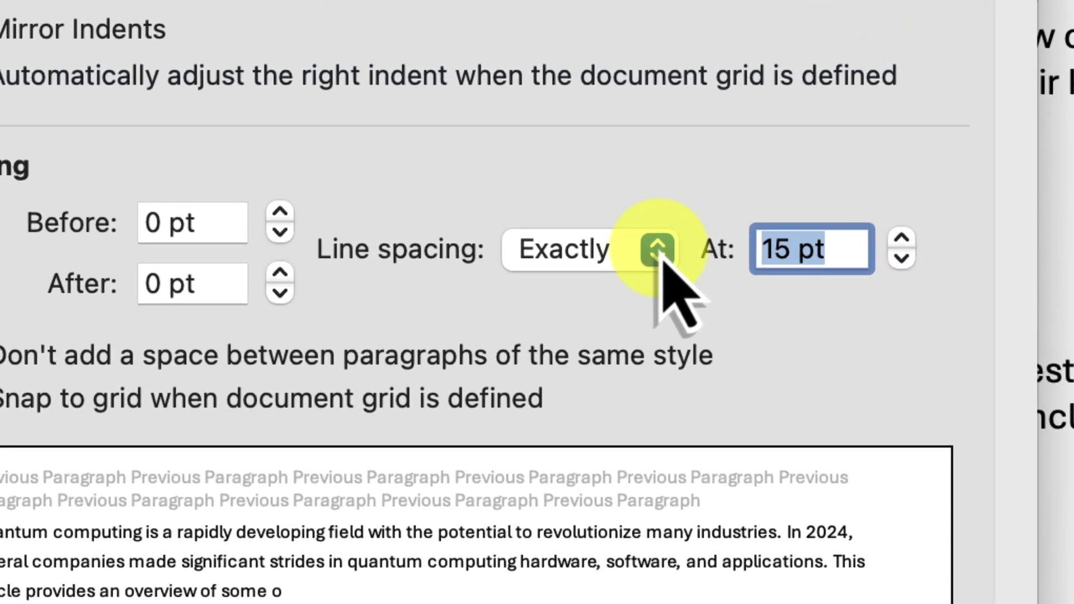
Step: Set the line spacing back to Single, and switch "Don't add a space between paragraphs of the same style" on and off again
left_click(708, 136)
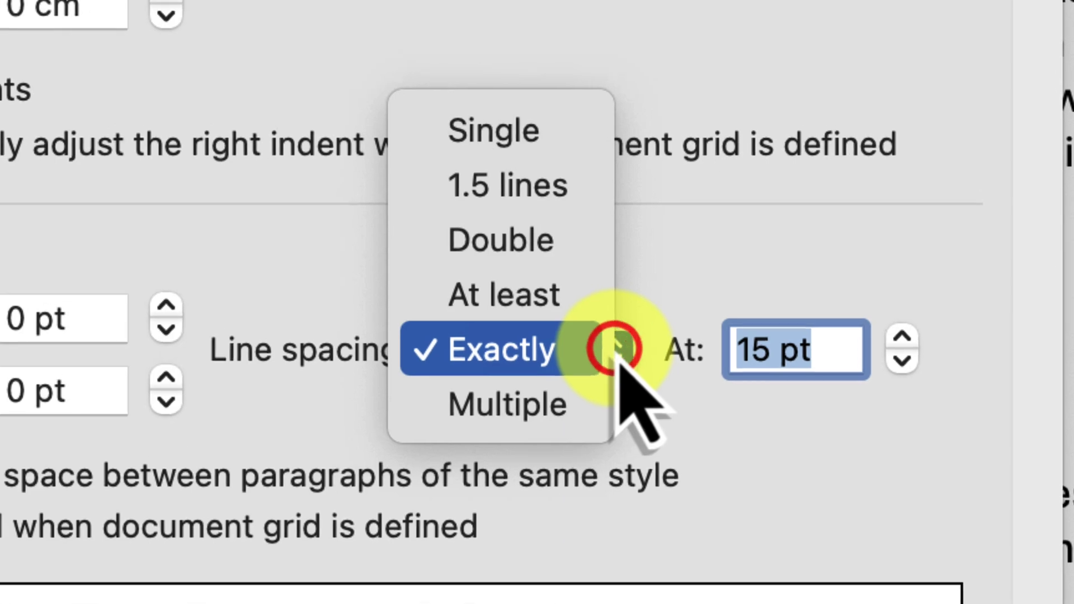
key("Up")
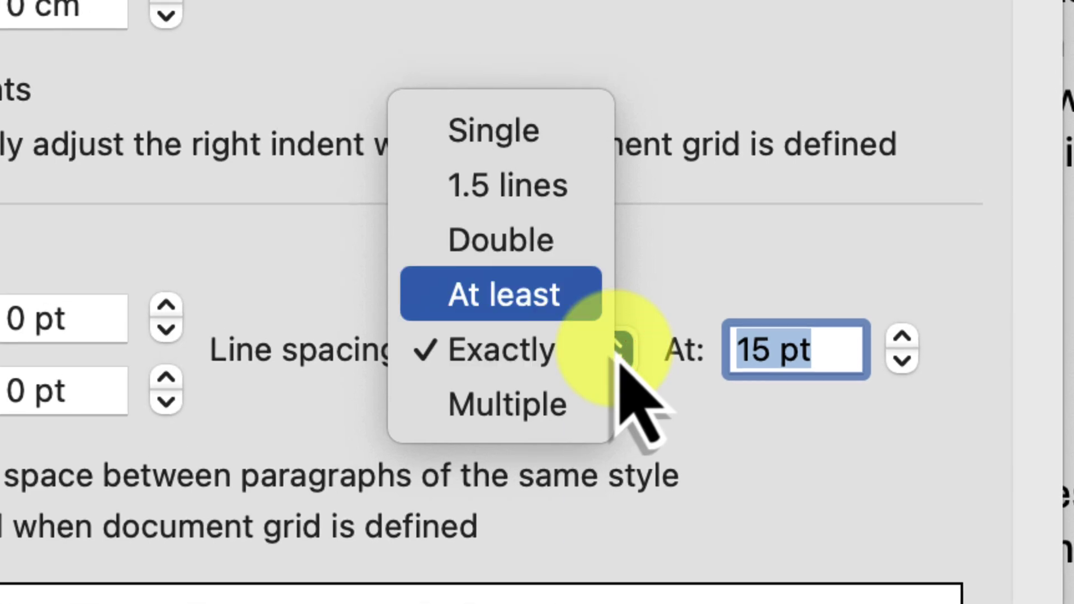
key("Down")
key("Down")
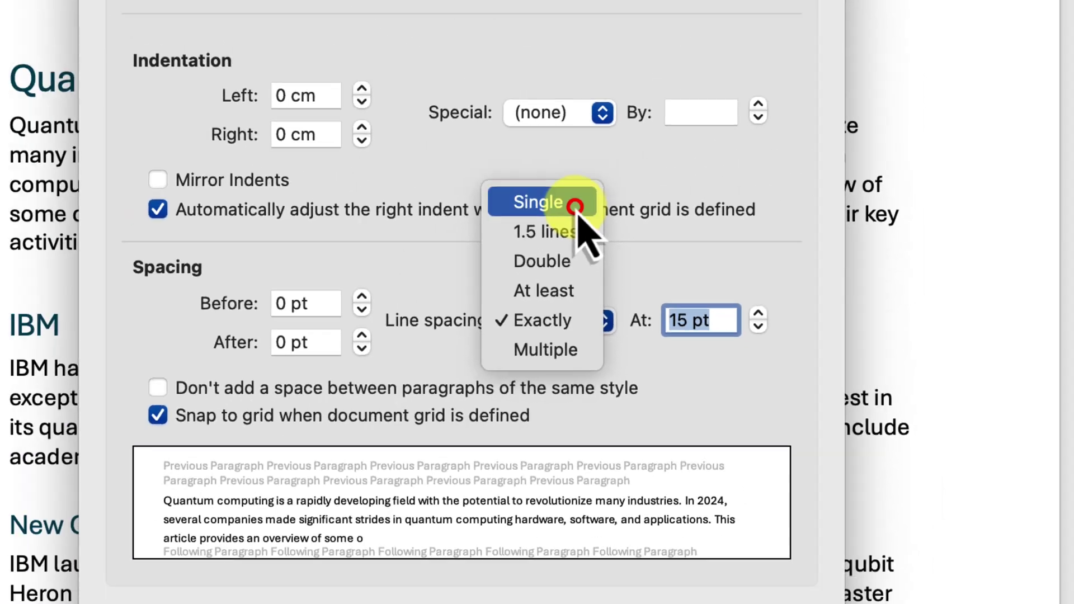
left_click(562, 147)
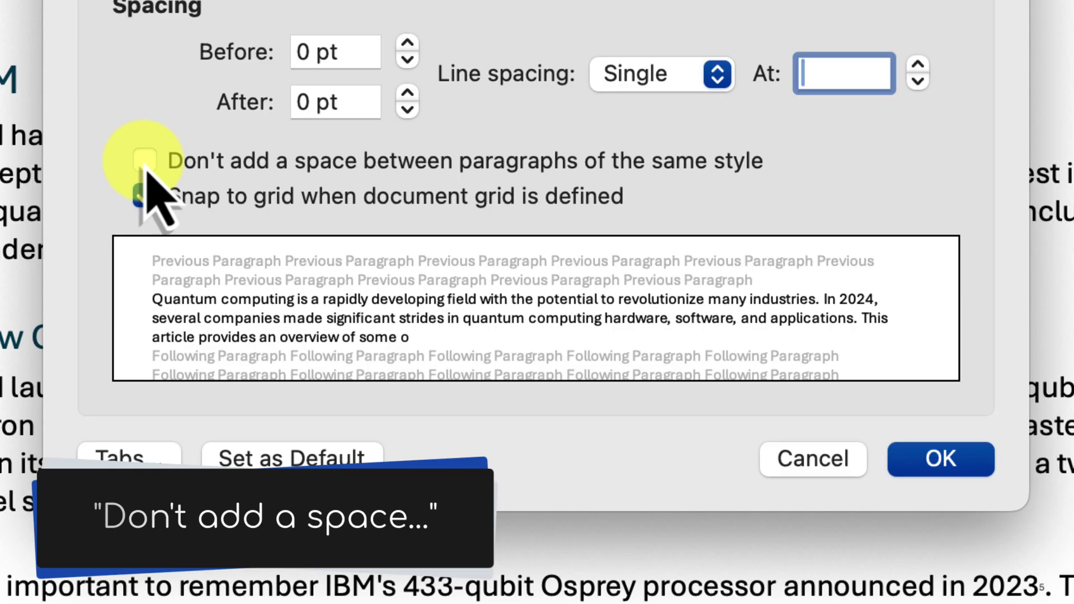
left_click(146, 169)
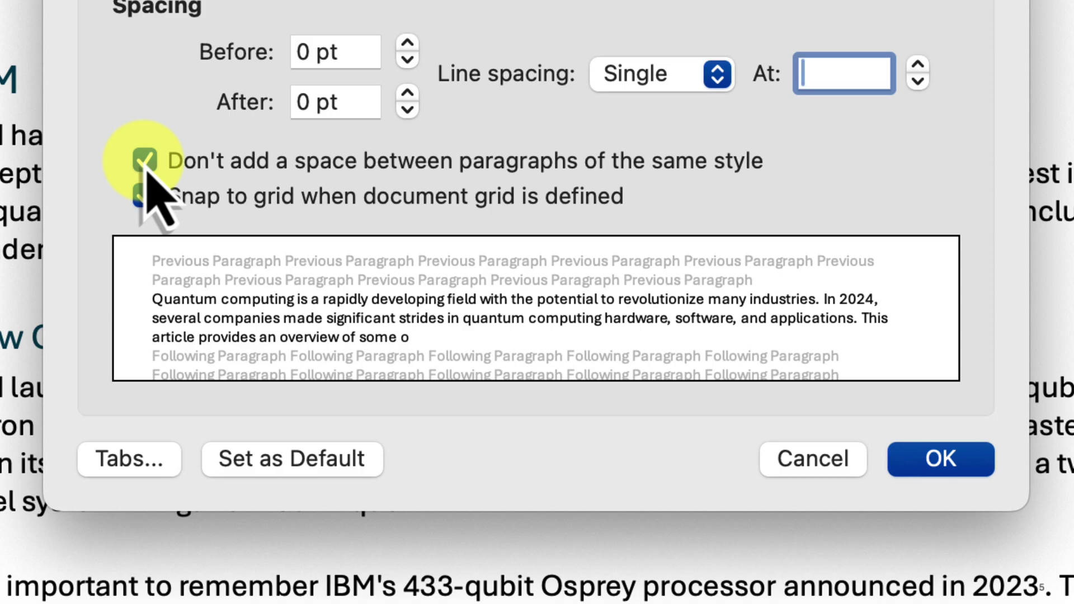
left_click(149, 164)
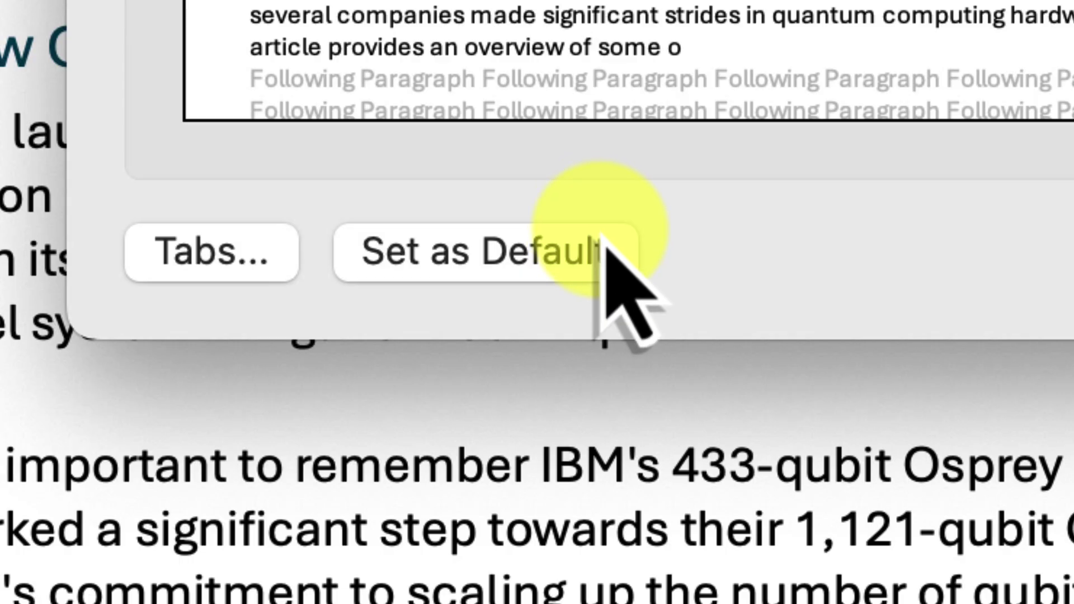
Step: Make the current paragraph alignment, indentation and spacing the default for this document only
left_click(627, 260)
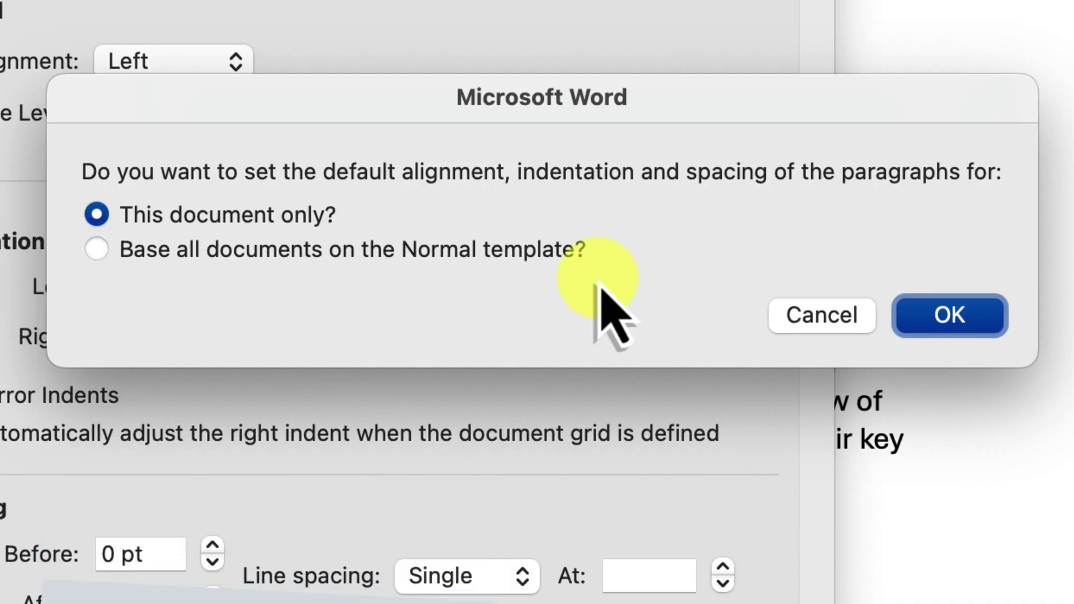
left_click(92, 246)
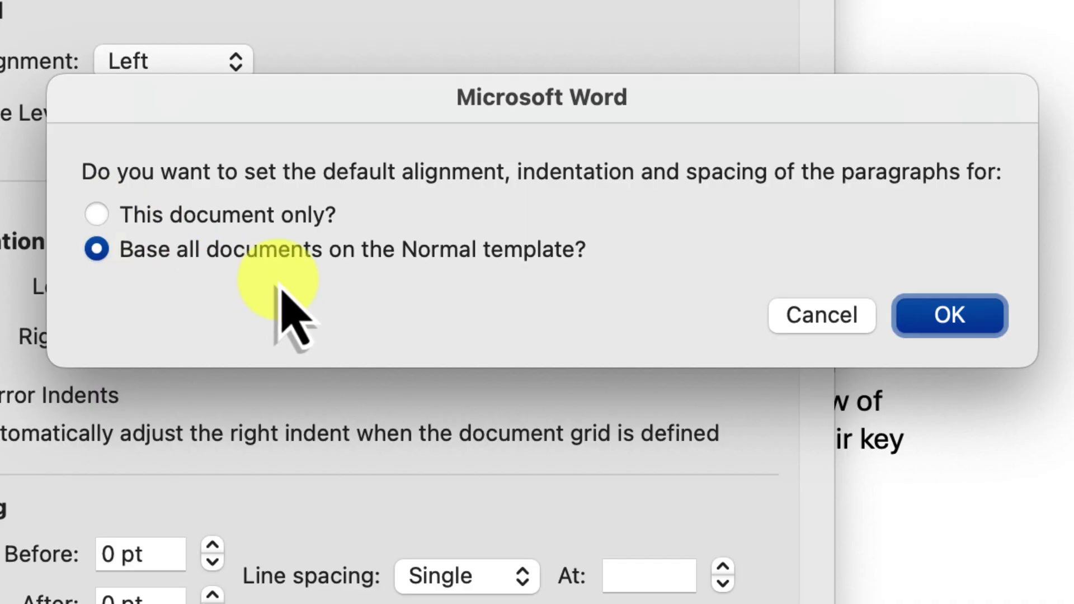
left_click(97, 215)
left_click(954, 313)
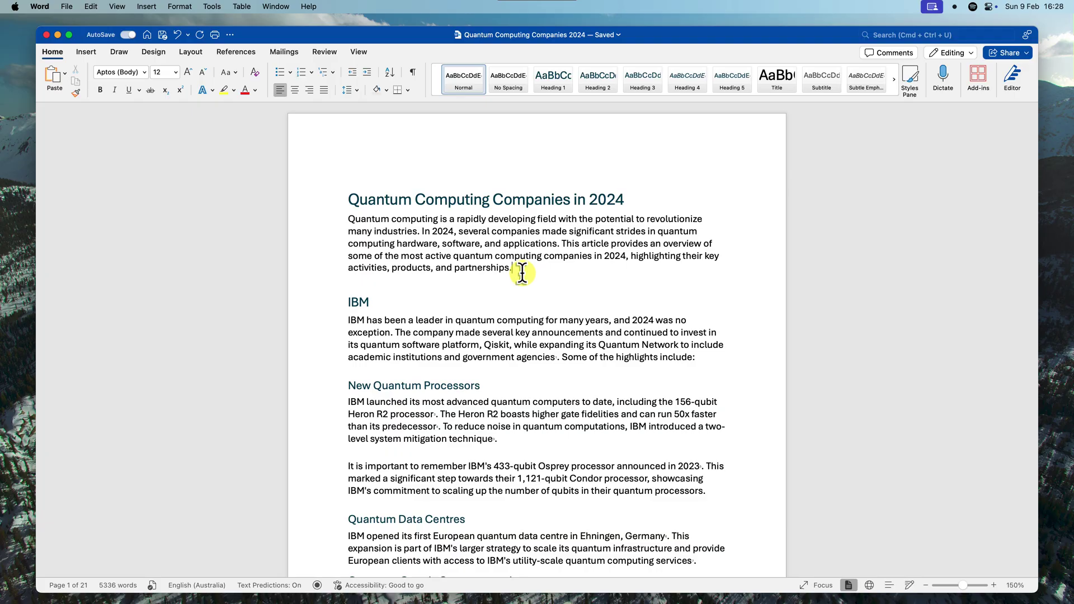
Step: Open Advanced Find and Replace for the document and return to the desktop
left_click(91, 8)
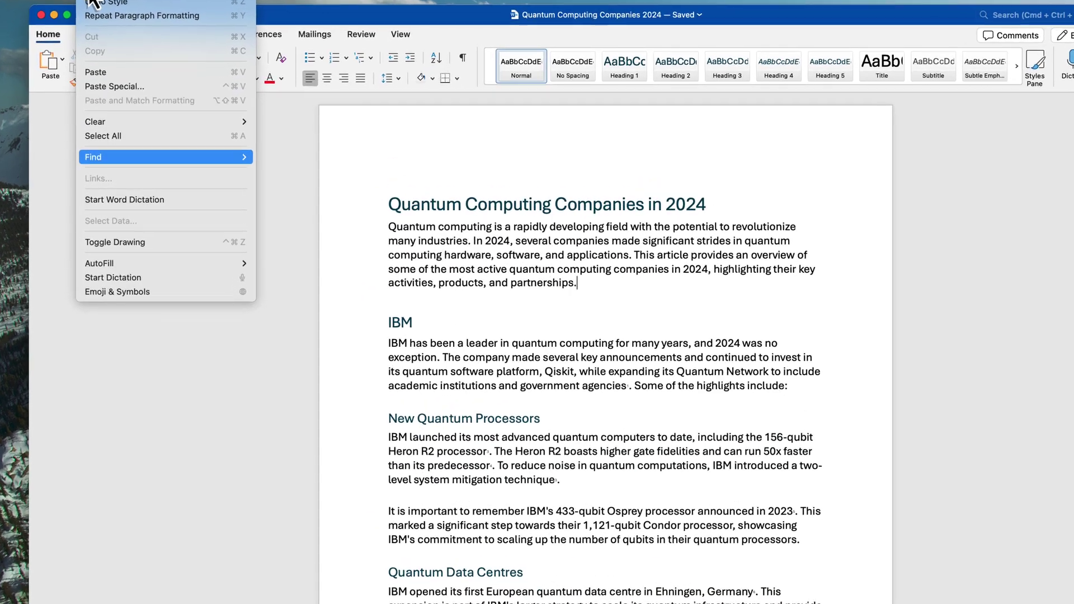
mouse_move(168, 158)
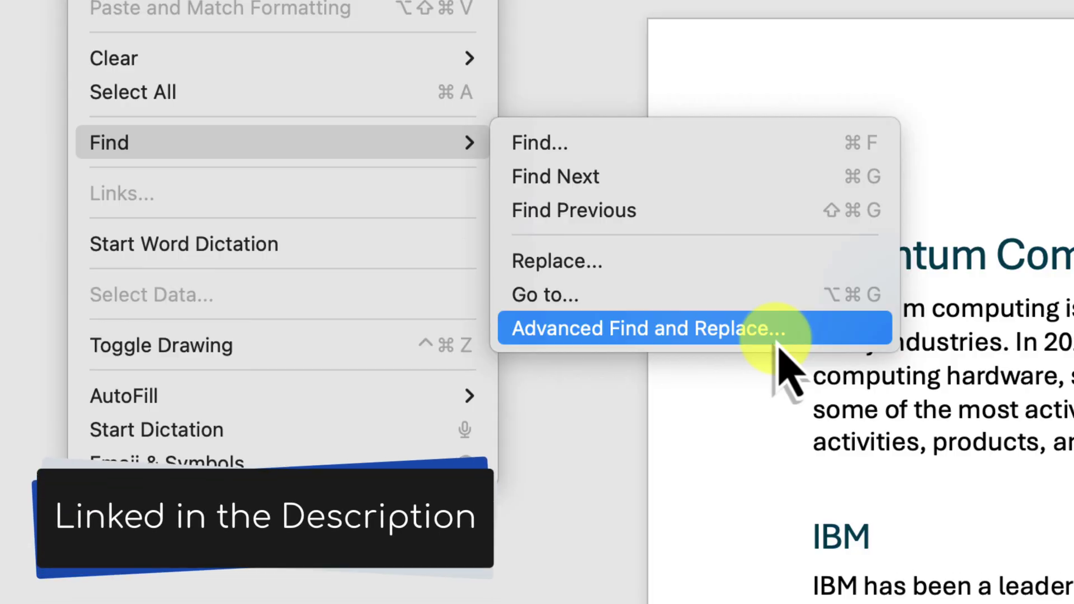
left_click(778, 344)
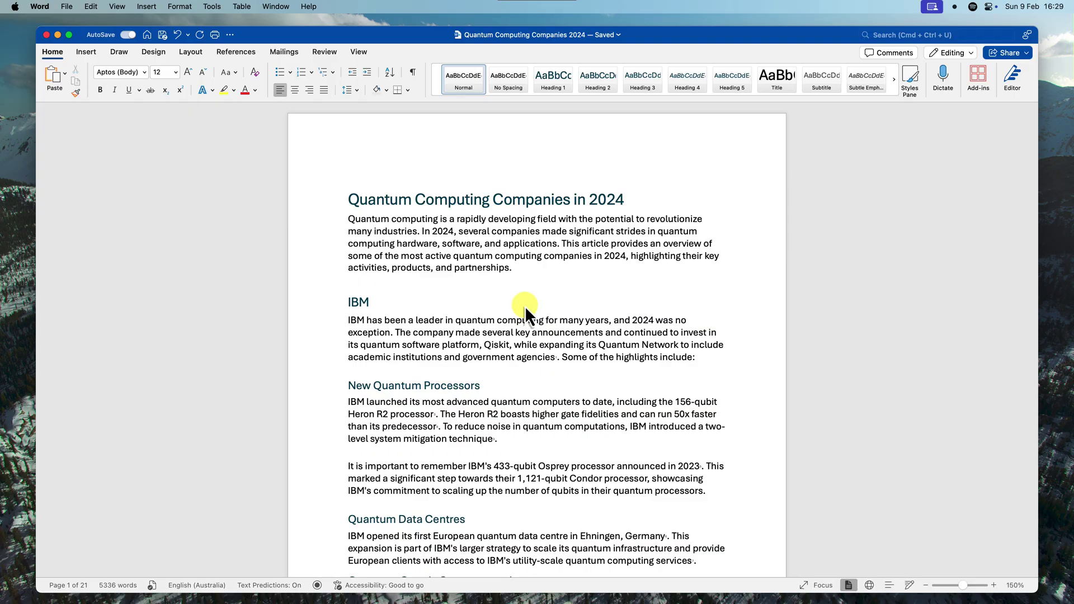
key("ctrl+Left")
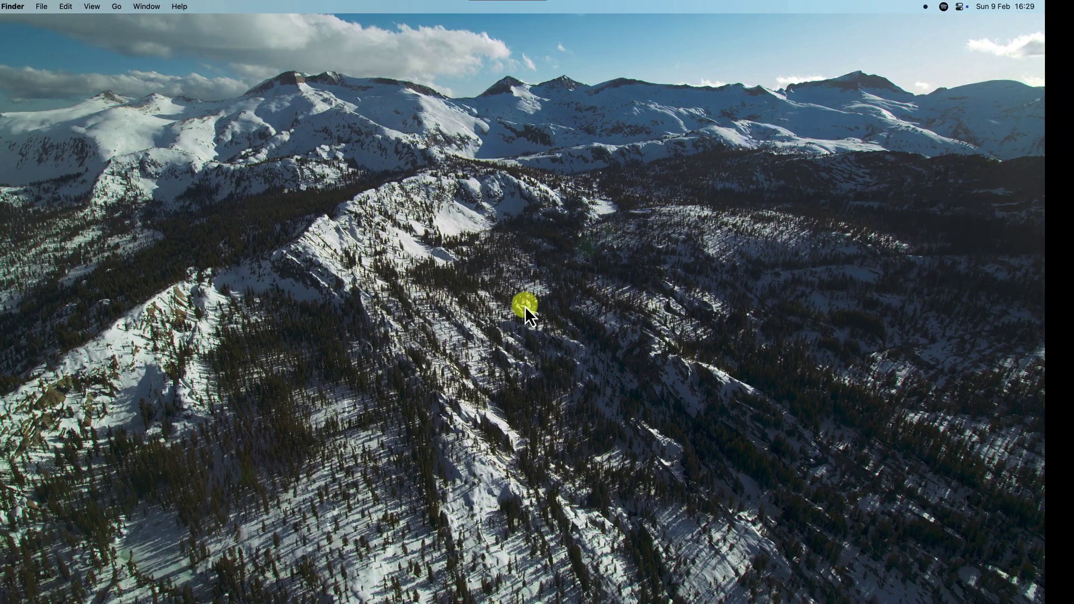